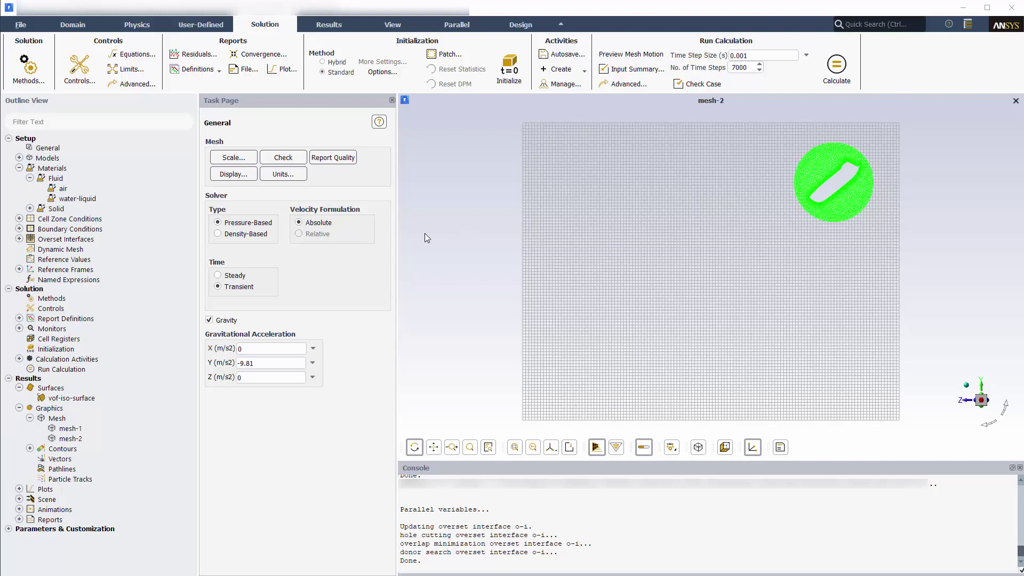
# Step: Expand Boundary Conditions > Overset and select the component-boundary overset zone (id 4)
pyautogui.click(19, 229)
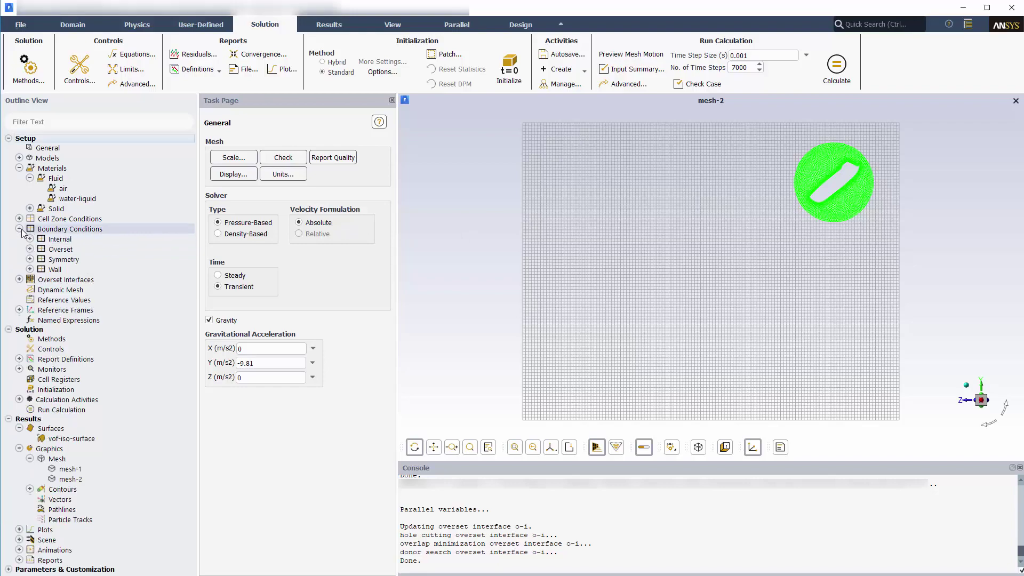
pyautogui.click(30, 250)
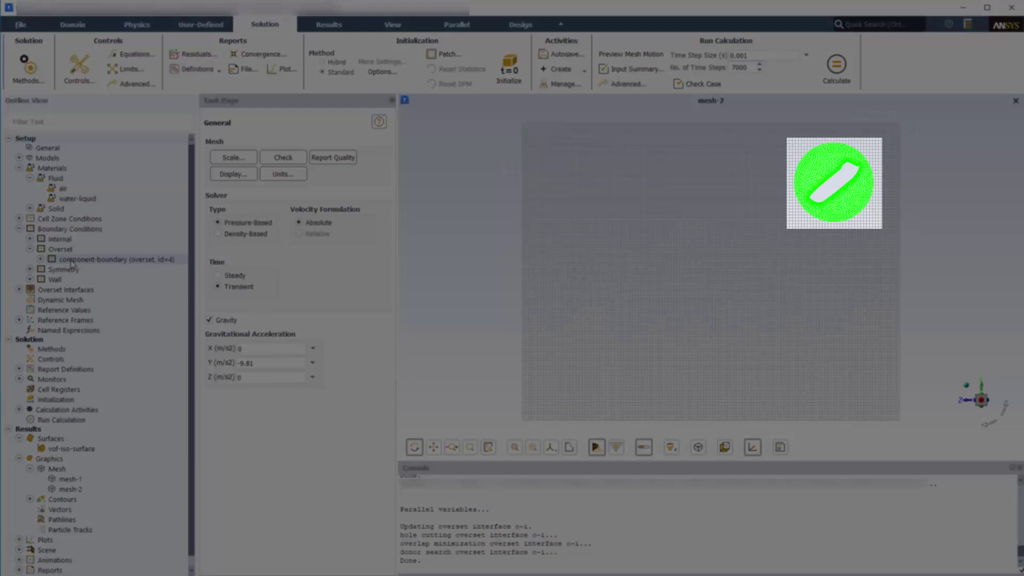
pyautogui.click(71, 261)
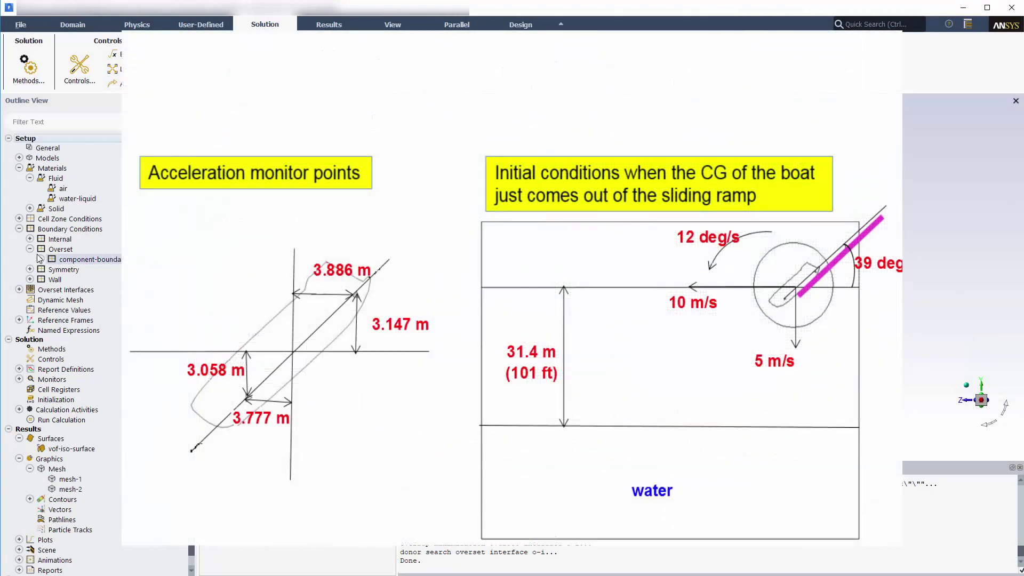
# Step: Collapse the Overset and Boundary Conditions branches in the Outline View
pyautogui.click(30, 249)
pyautogui.click(19, 229)
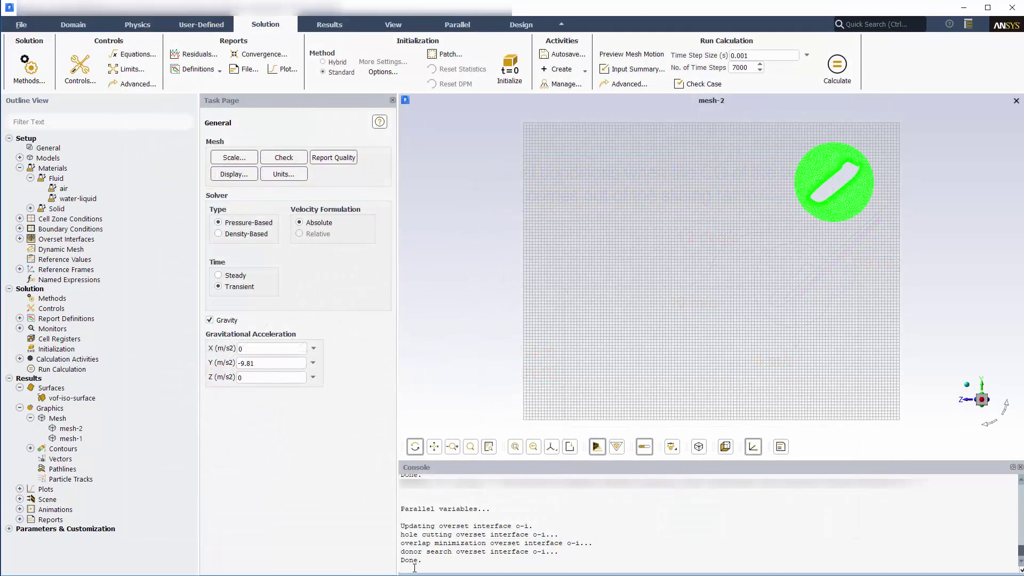
# Step: Through define/overset-interfaces/options, set donor-priority-method to 0 (cell volume based)
pyautogui.write('define')
pyautogui.press('Return')
pyautogui.write('overset-interf')
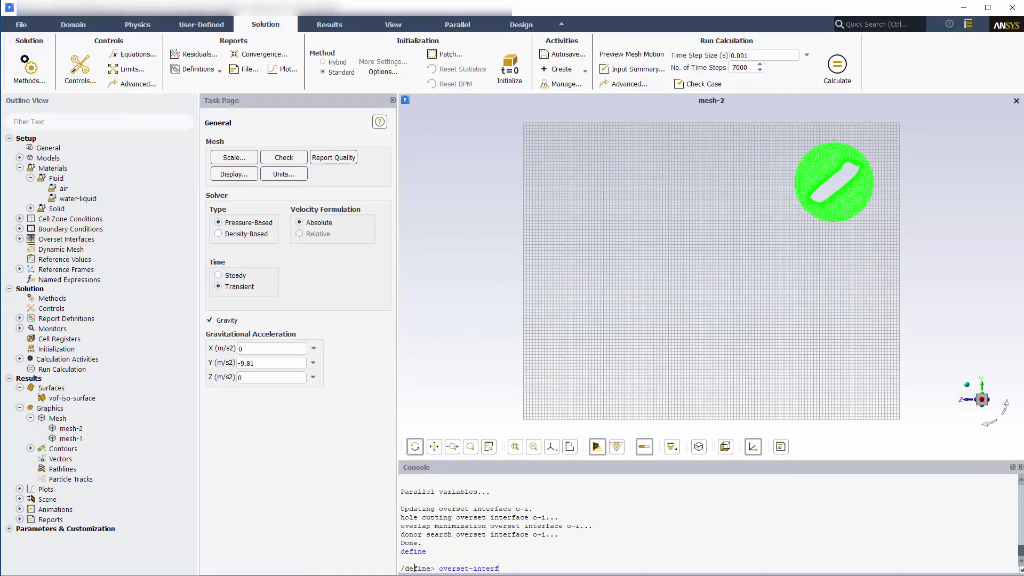
pyautogui.write('aces')
pyautogui.press('Return')
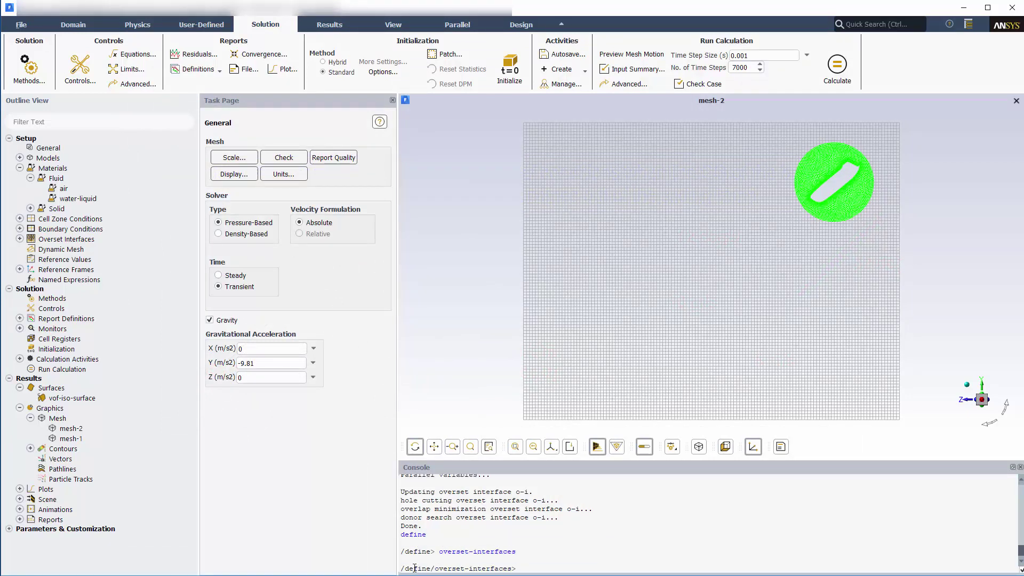
pyautogui.write('options')
pyautogui.press('Return')
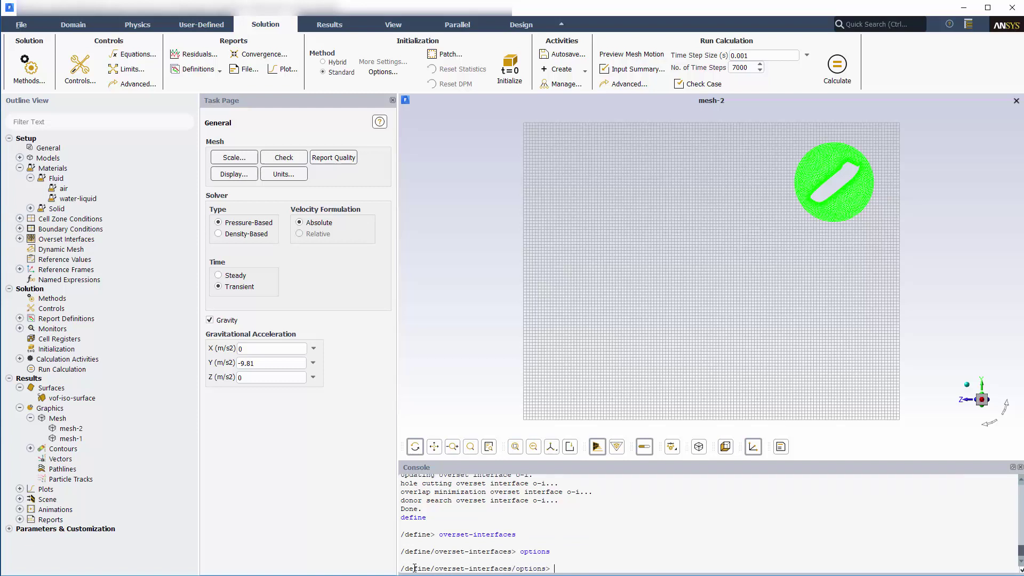
pyautogui.press('Return')
pyautogui.write('donor-p')
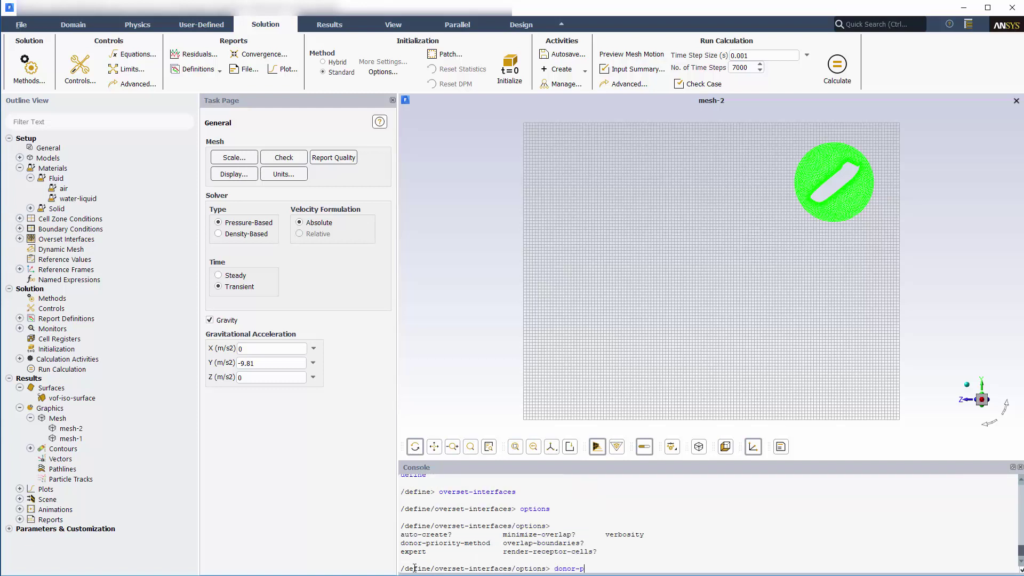
pyautogui.write('riority-meth')
pyautogui.write('od')
pyautogui.press('Return')
pyautogui.write('0')
pyautogui.press('Return')
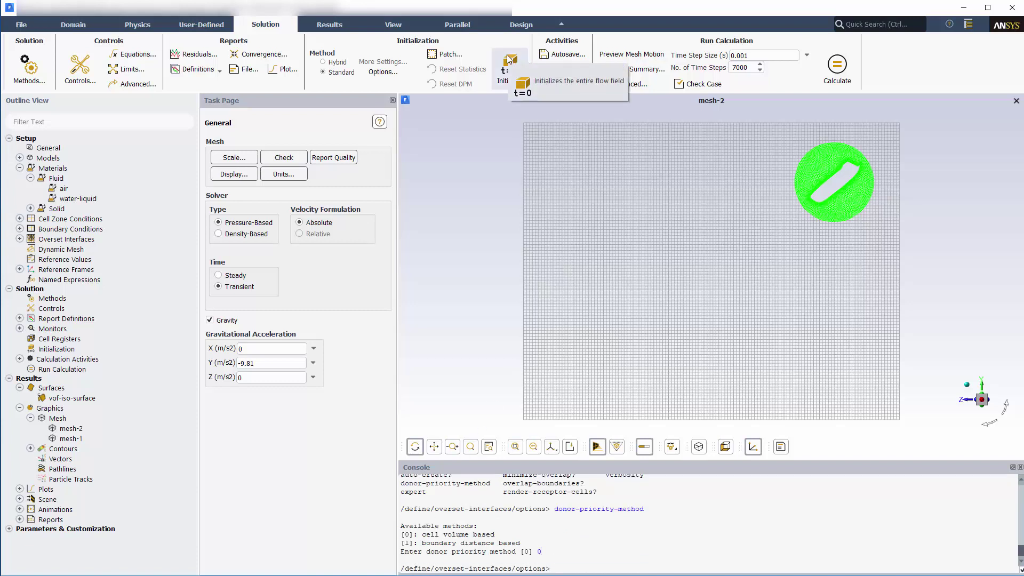
# Step: Create and display a mesh-3 graphics object with Overset on and component-symmetry excluded
pyautogui.rightClick(58, 420)
pyautogui.click(81, 442)
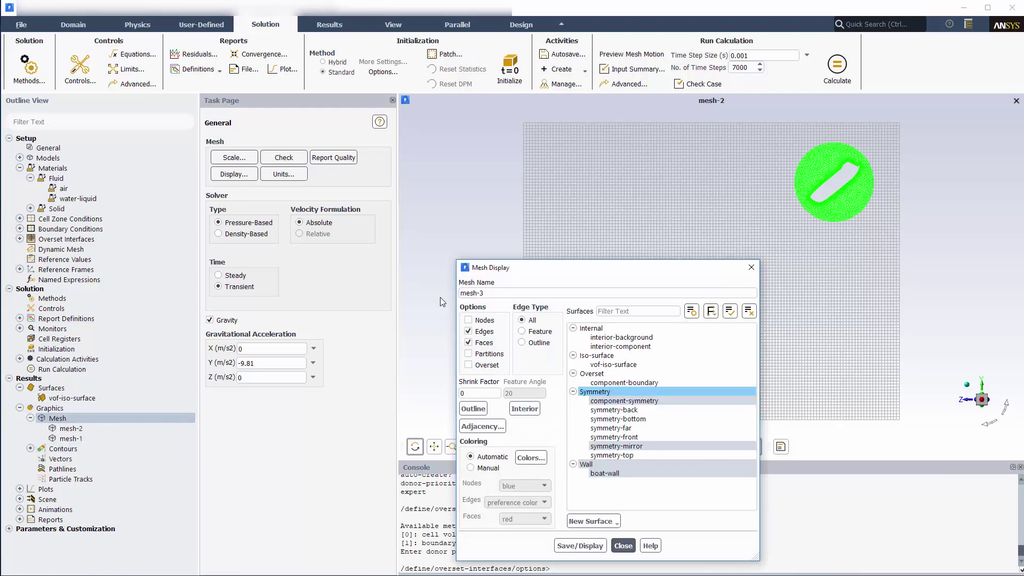
pyautogui.moveTo(510, 272); pyautogui.dragTo(440, 224)
pyautogui.click(399, 316)
pyautogui.click(555, 352)
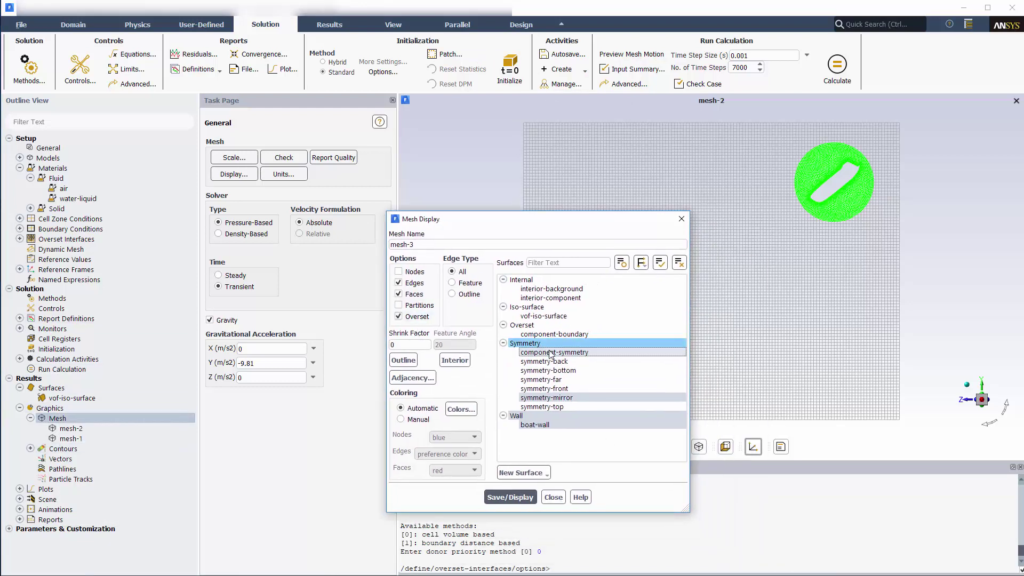
pyautogui.click(511, 497)
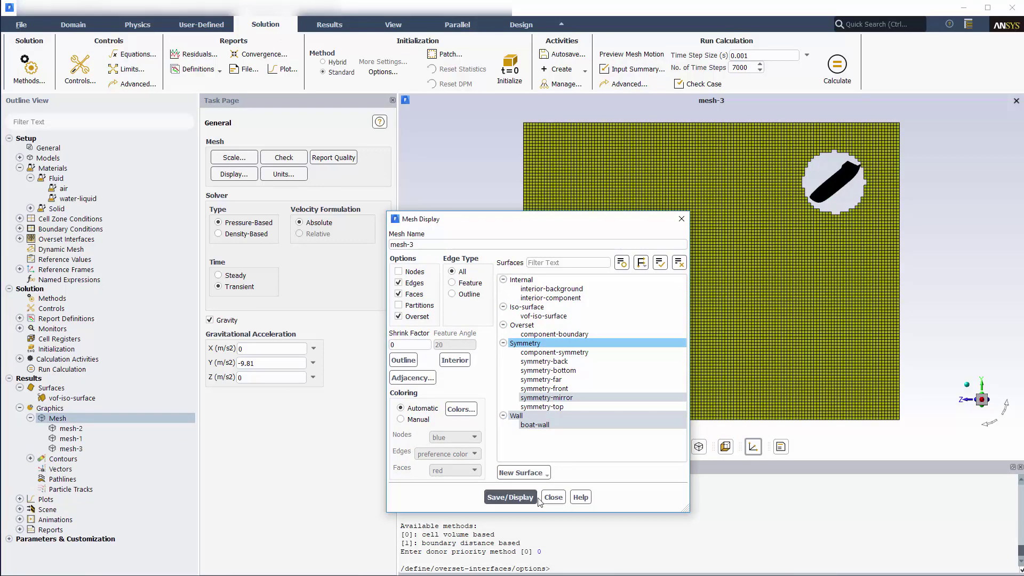
pyautogui.click(553, 497)
# Step: Fit the view to show the hole cut around the boat, then redisplay mesh-2
pyautogui.scroll(5, 859, 158)
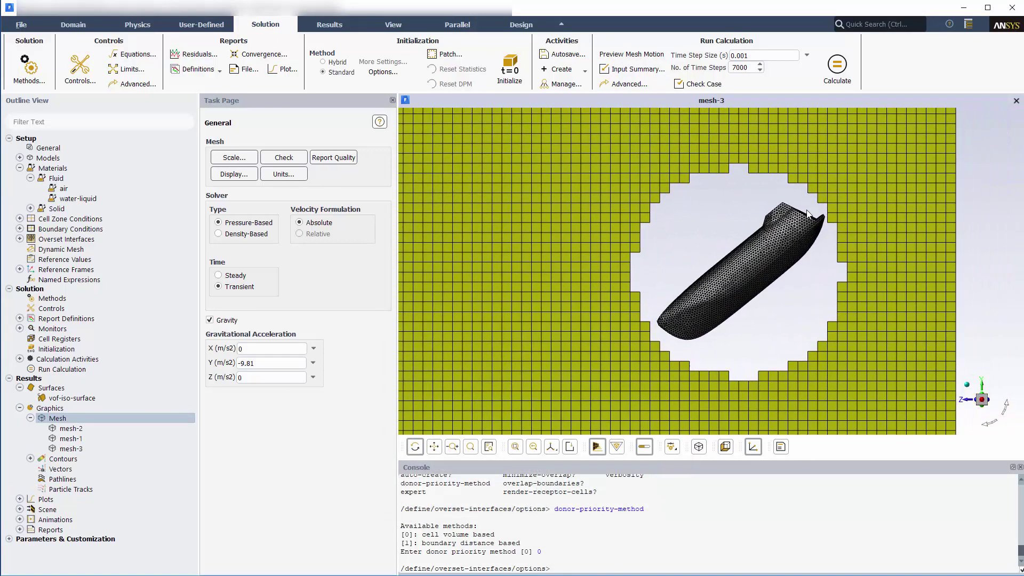
pyautogui.scroll(-5, 590, 359)
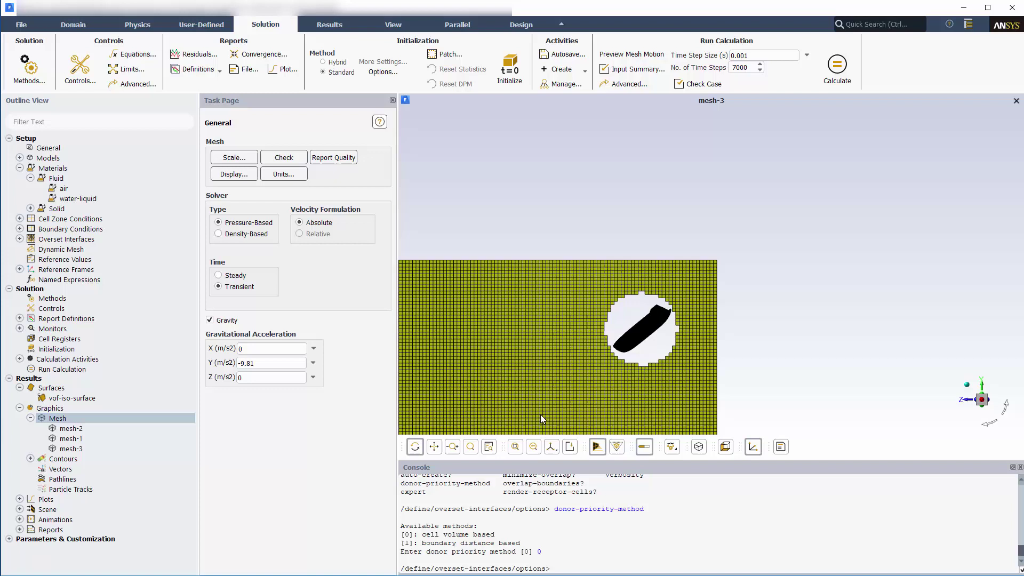
pyautogui.click(516, 447)
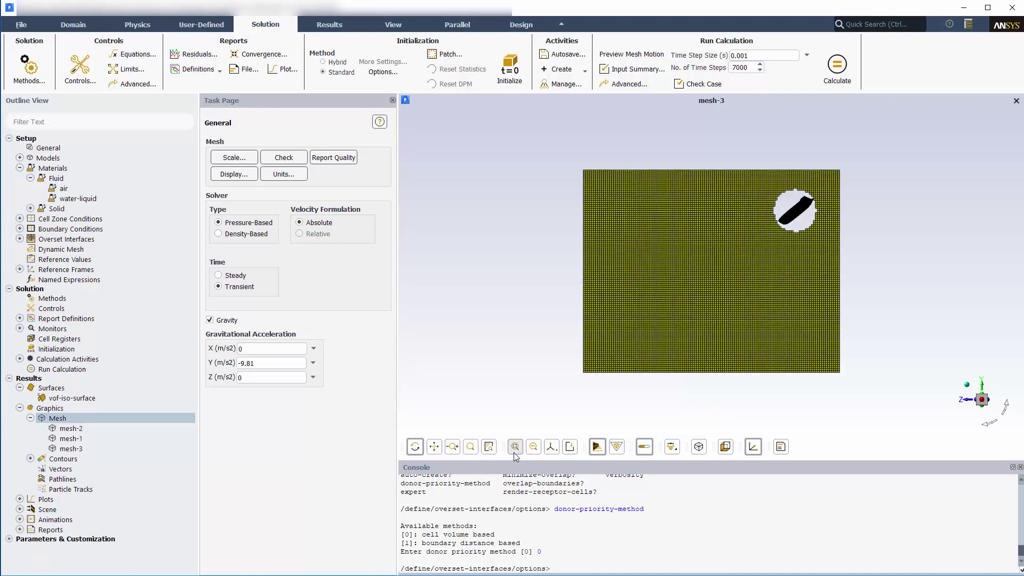
pyautogui.rightClick(110, 429)
pyautogui.click(132, 526)
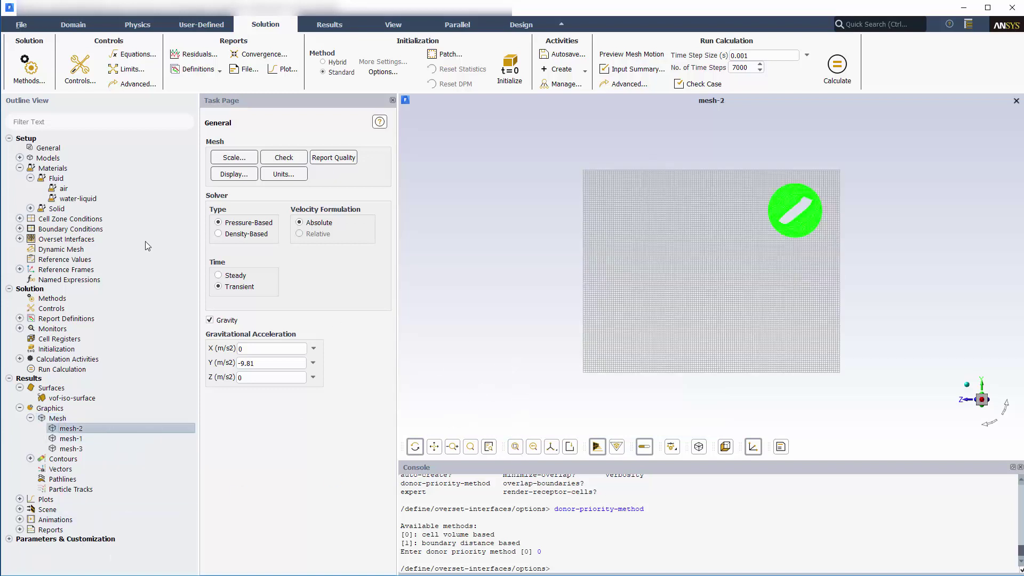
pyautogui.click(19, 158)
# Step: Accept the Volume of Fluid multiphase settings and expand Phases to show air and water
pyautogui.doubleClick(65, 168)
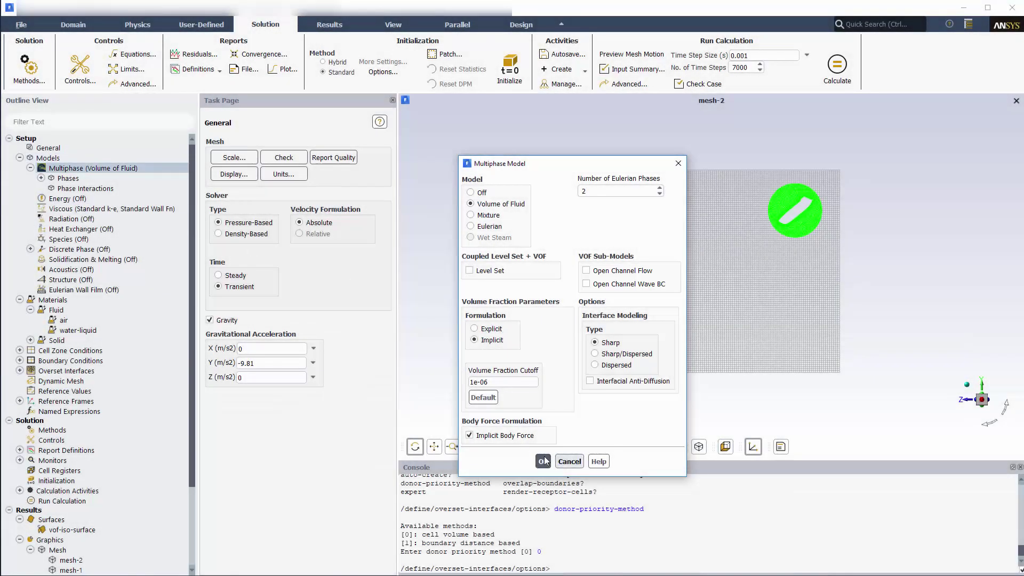
pyautogui.click(543, 460)
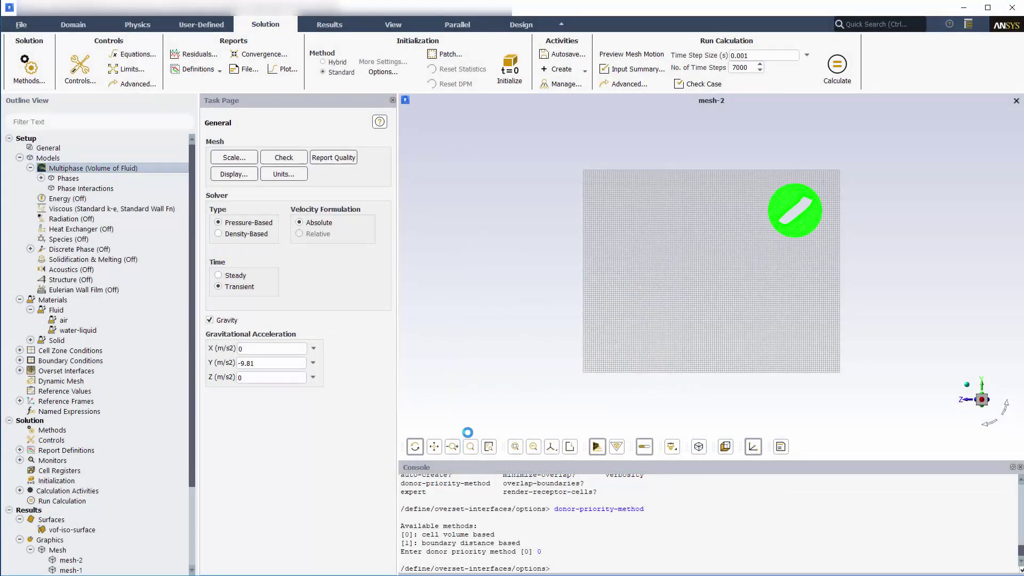
pyautogui.click(41, 178)
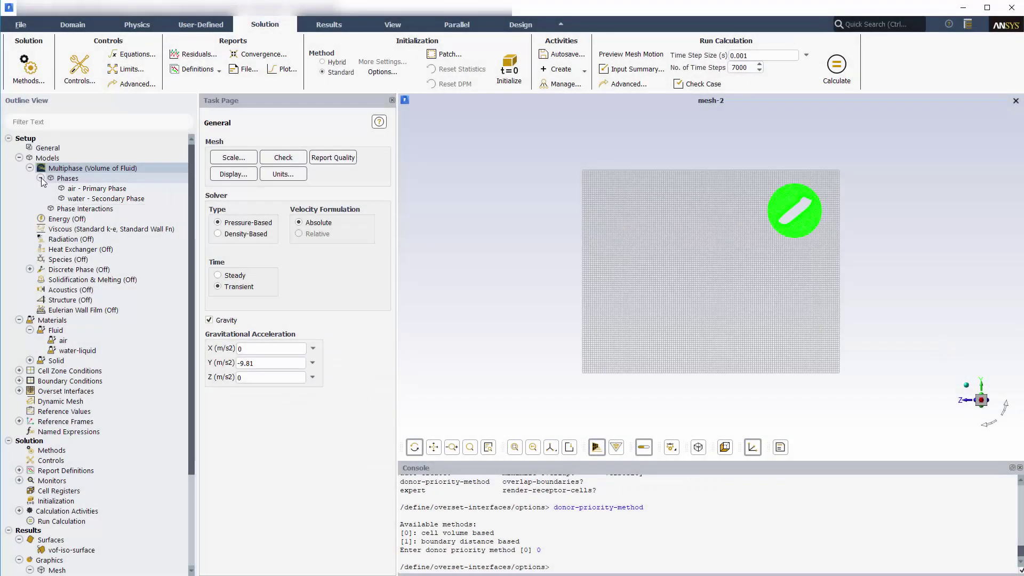
# Step: Accept Operating Conditions with -9.81 m/s² Y gravity, then bring up the Dynamic Mesh settings
pyautogui.click(148, 27)
pyautogui.click(262, 56)
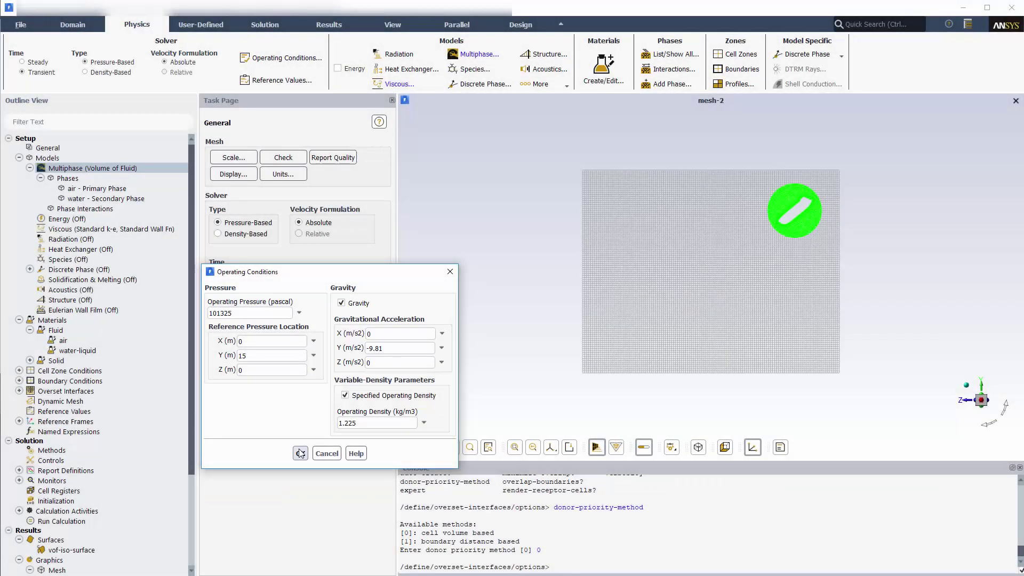
pyautogui.click(301, 453)
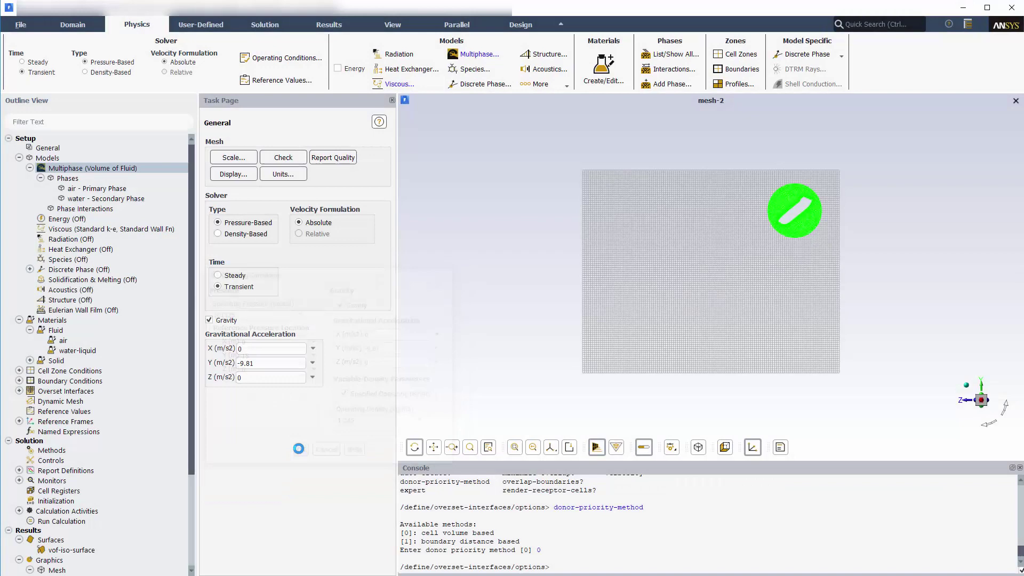
pyautogui.click(95, 402)
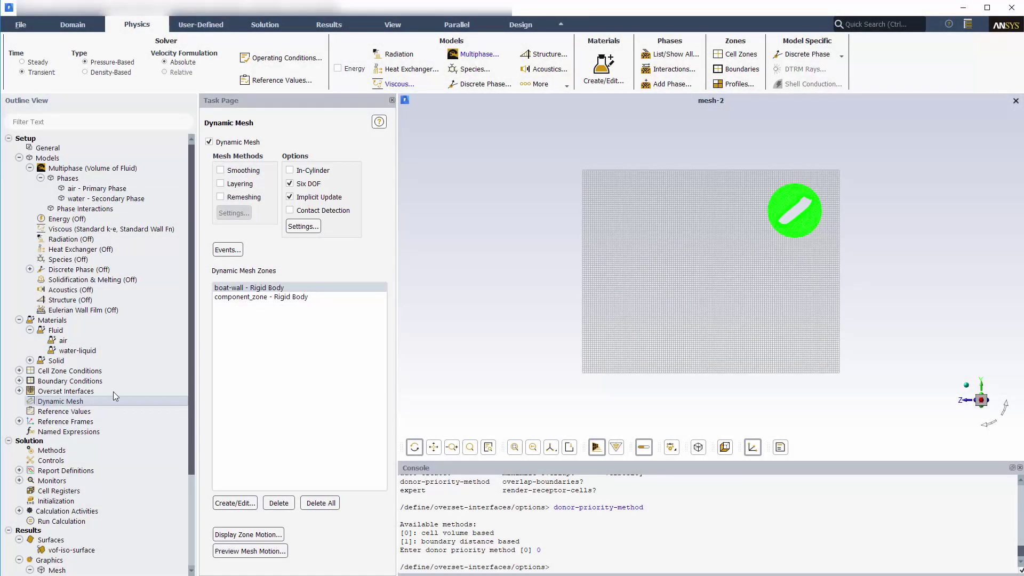
# Step: Review the six-DOF rigid-body zone settings for boat-wall and then component_zone
pyautogui.doubleClick(240, 287)
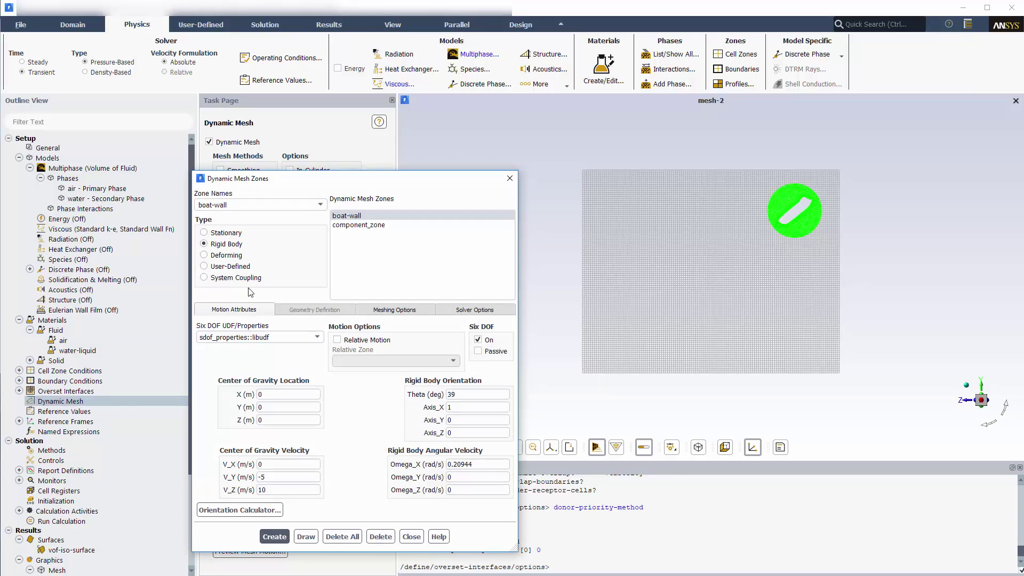
pyautogui.click(353, 226)
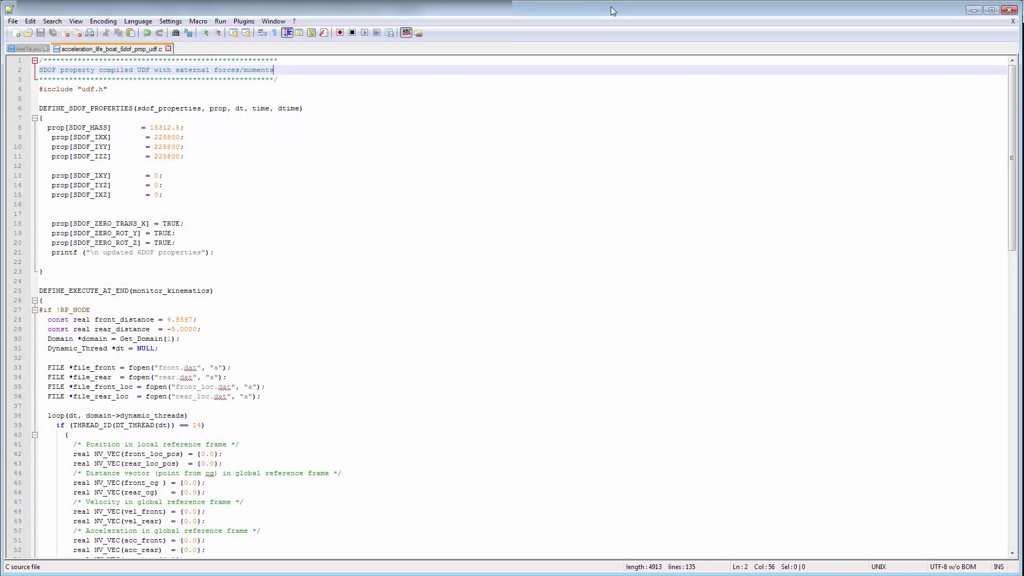
# Step: Page through the six-DOF UDF in Notepad++, then return to Fluent's Solution Controls
pyautogui.press('pagedown')
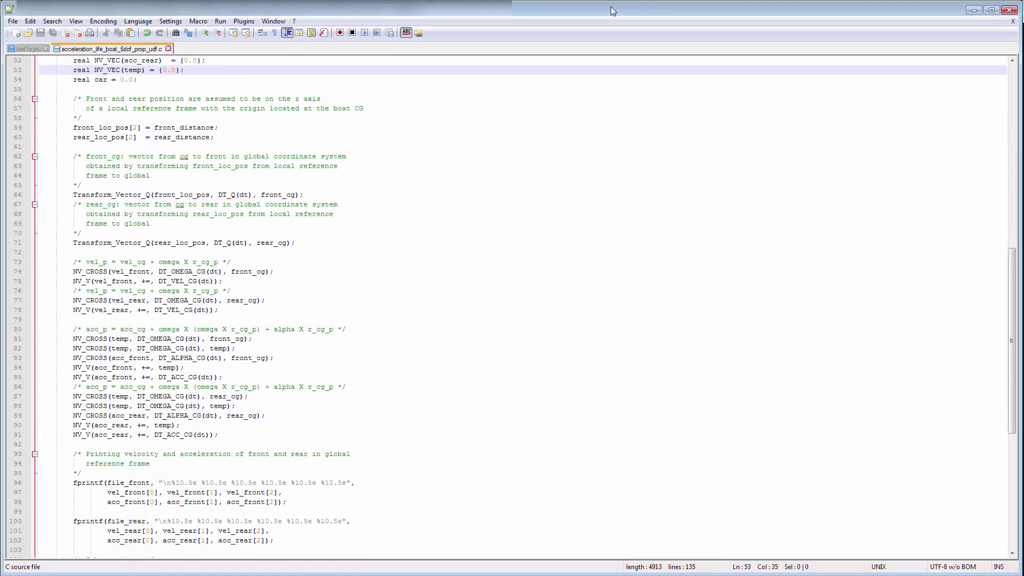
pyautogui.press('pagedown')
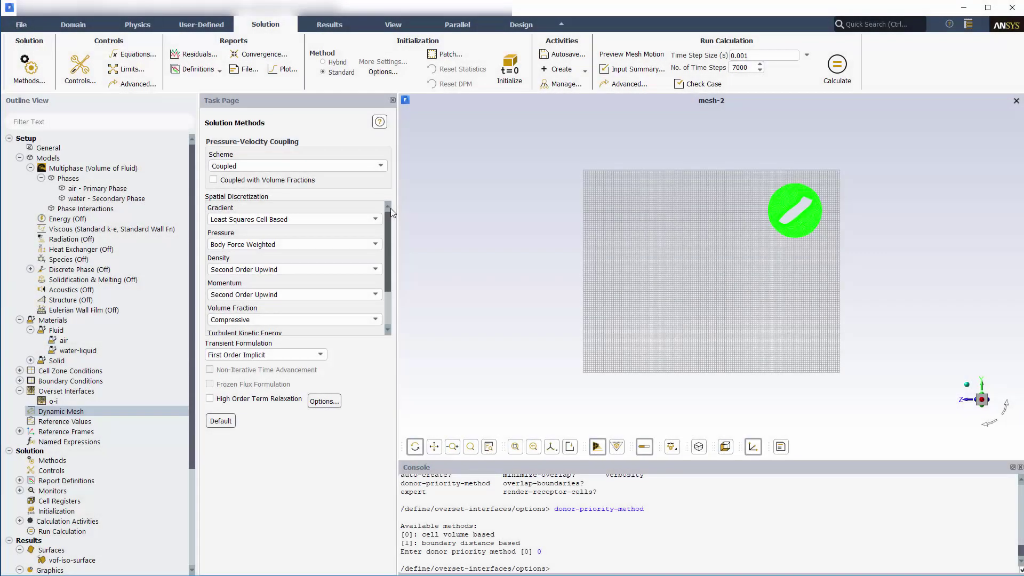
pyautogui.moveTo(391, 208); pyautogui.dragTo(388, 255)
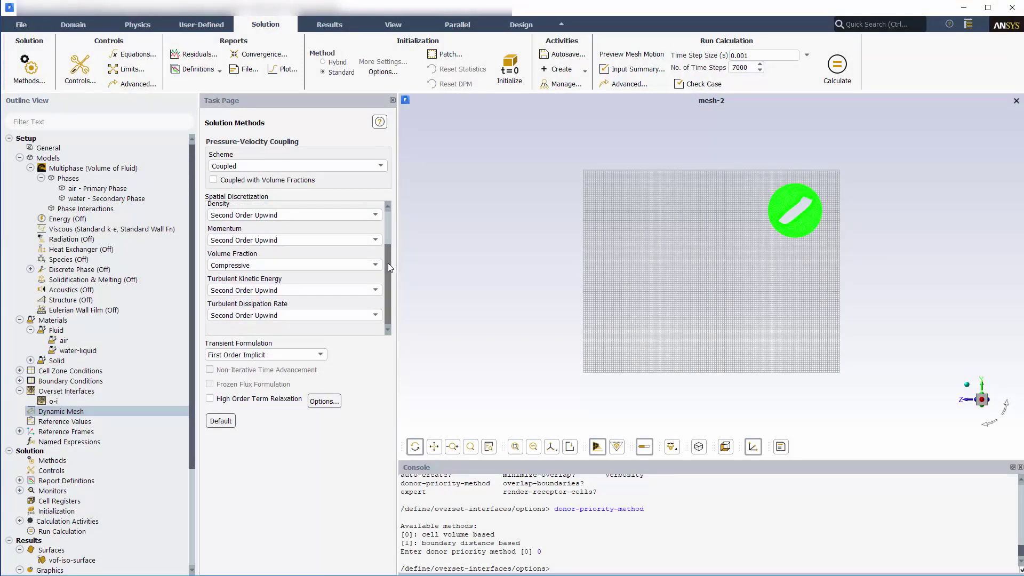
pyautogui.click(80, 67)
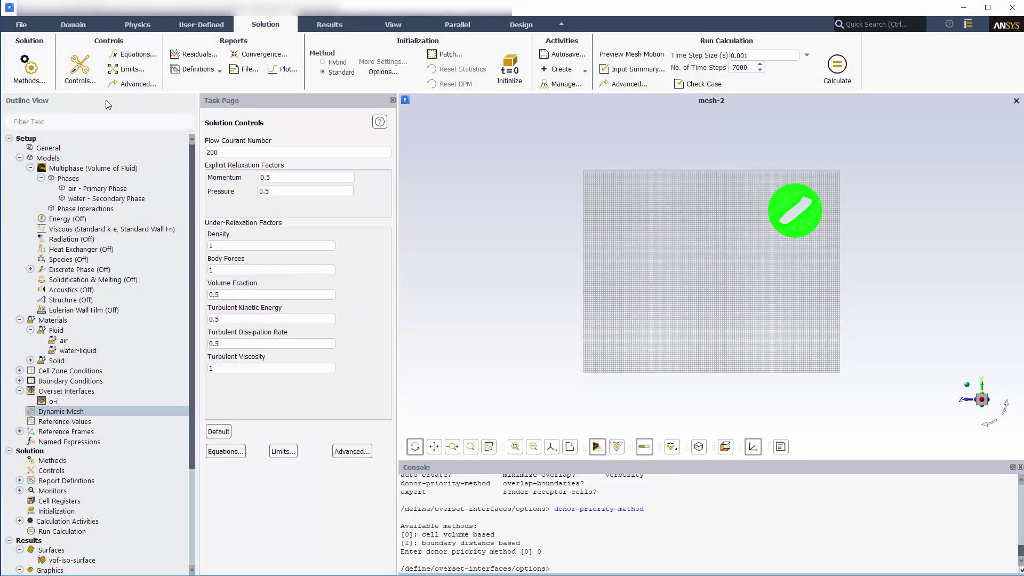
# Step: Start a new region cell register named water_region from the initialization page
pyautogui.click(377, 73)
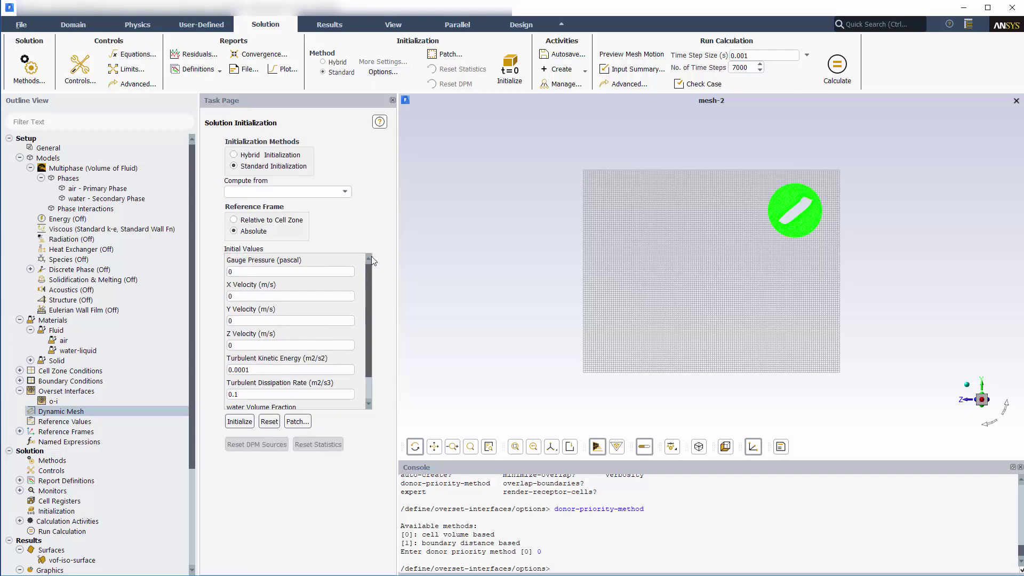
pyautogui.scroll(-2, 363, 283)
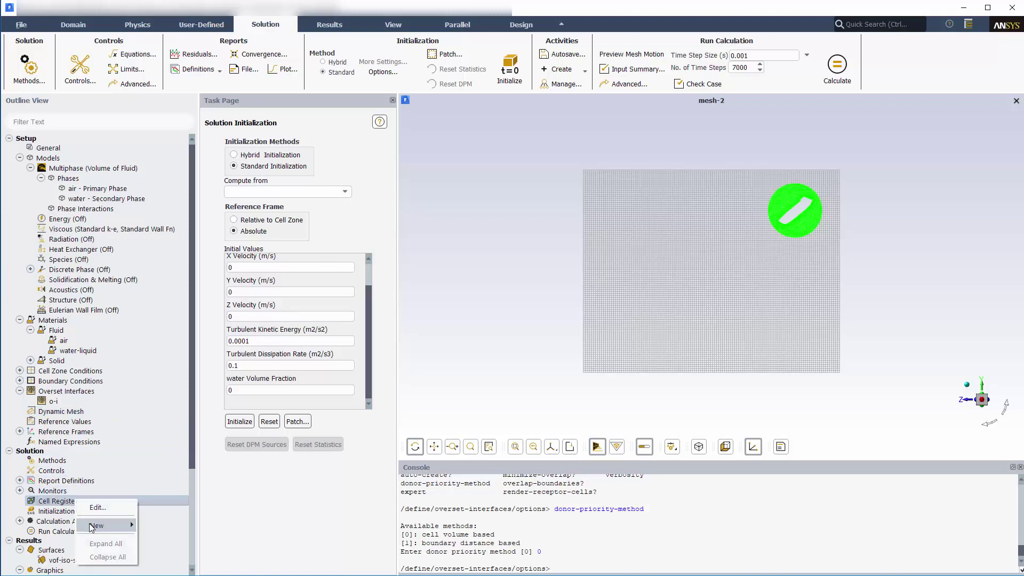
pyautogui.moveTo(96, 525)
pyautogui.click(152, 521)
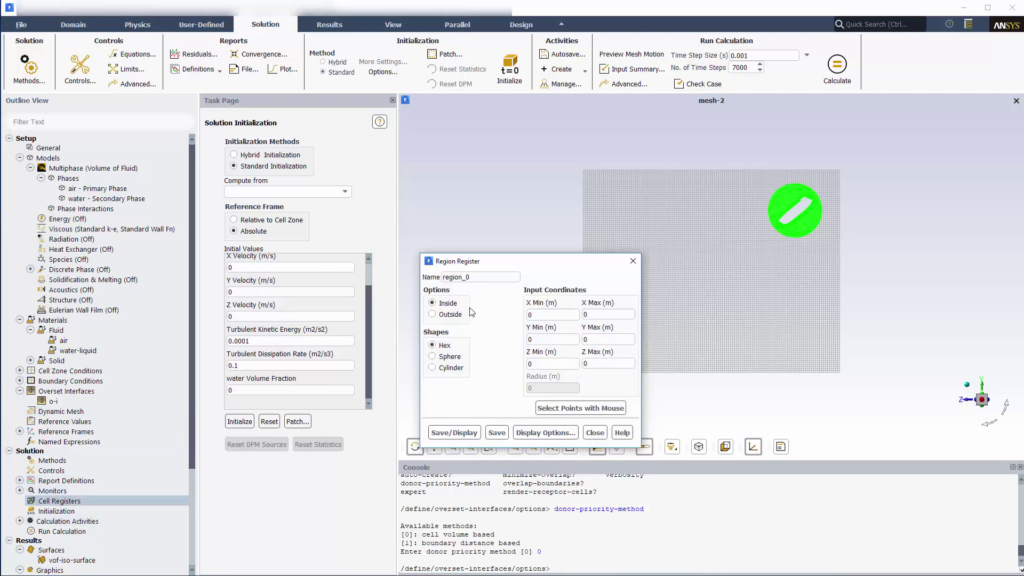
pyautogui.moveTo(483, 277); pyautogui.dragTo(415, 272)
pyautogui.write('water_region')
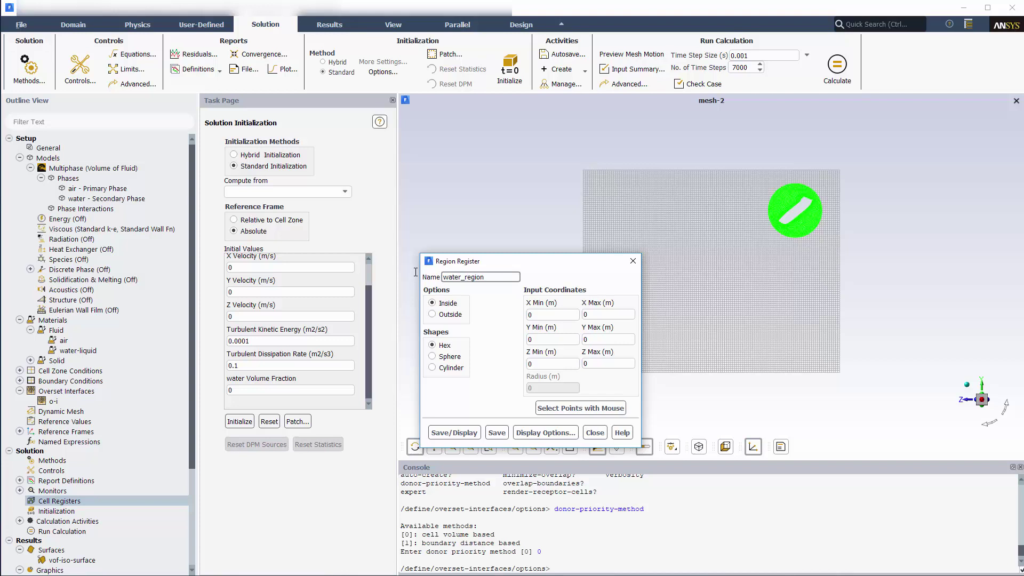
# Step: Set hex bounds X and Z -100 to 100, Y -100 to -31.4, and save
pyautogui.press('Tab')
pyautogui.write('-100')
pyautogui.press('Tab')
pyautogui.write('-100')
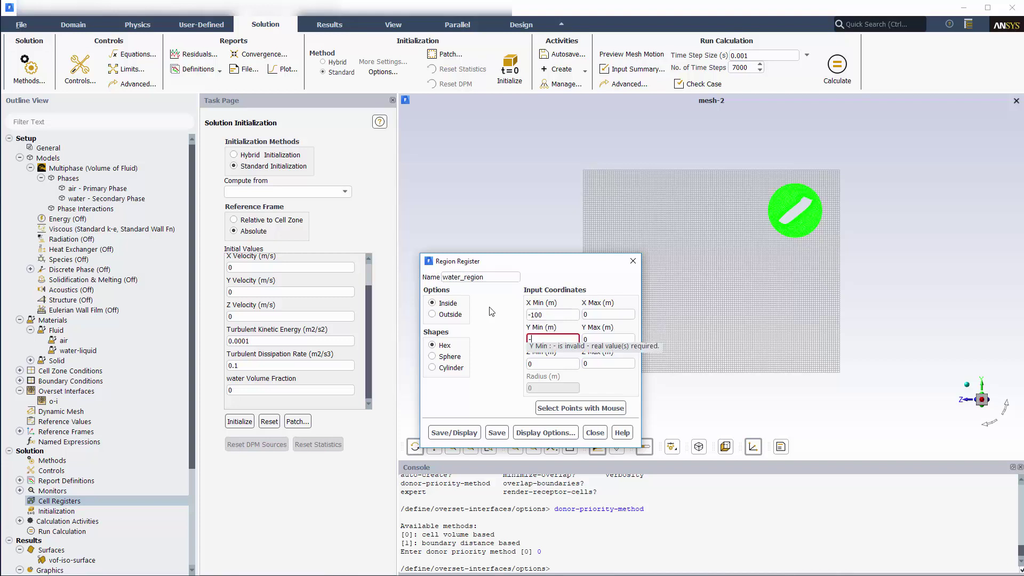
pyautogui.press('Tab')
pyautogui.write('-100')
pyautogui.press('Tab')
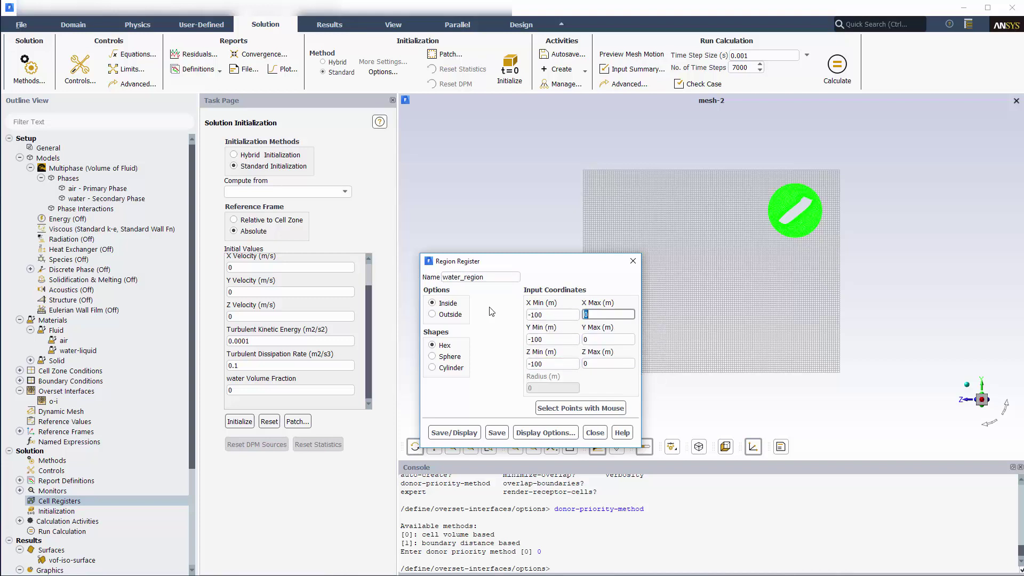
pyautogui.write('100')
pyautogui.press('Tab')
pyautogui.write('-31.')
pyautogui.press('Tab')
pyautogui.write('100')
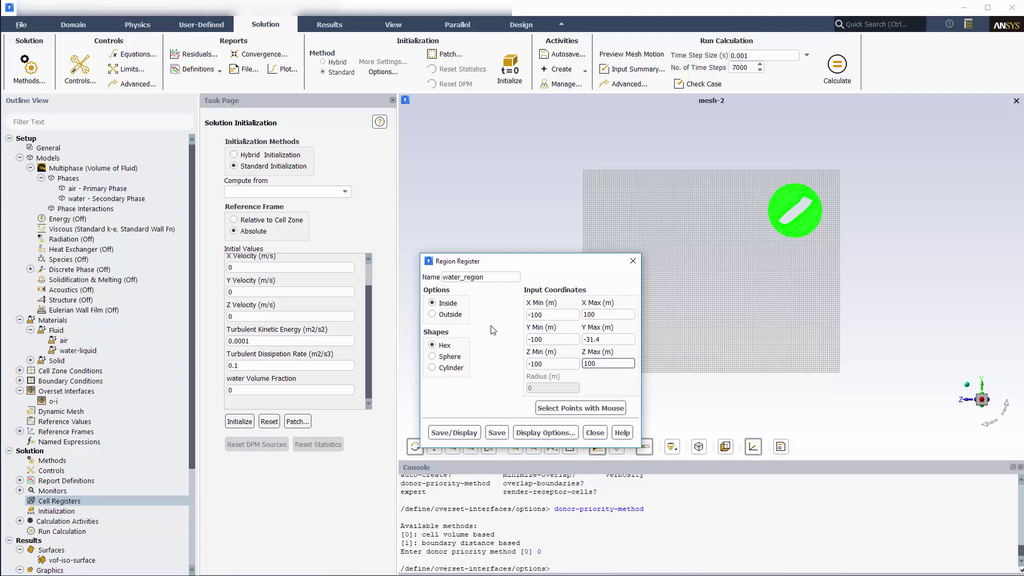
pyautogui.click(491, 435)
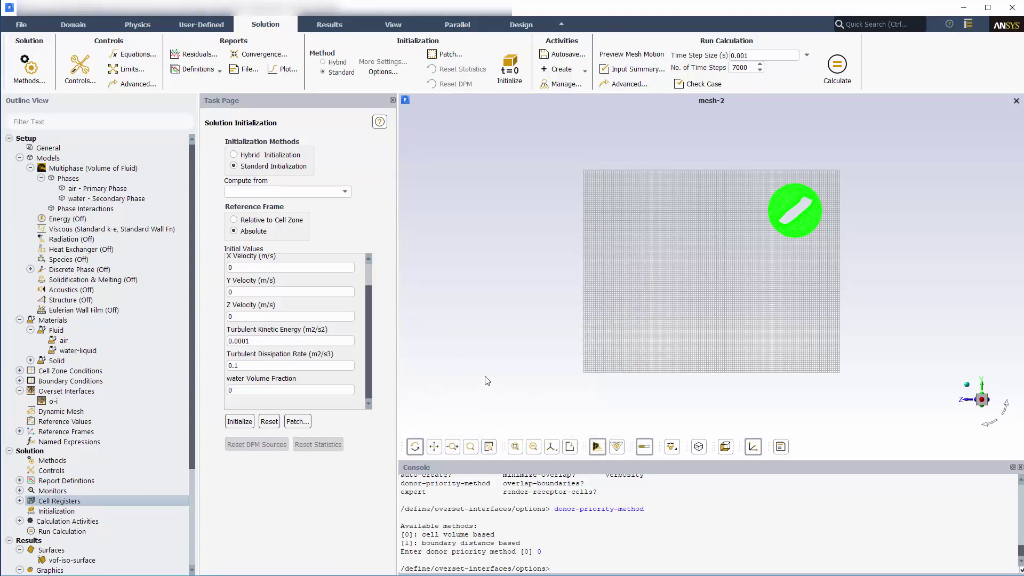
# Step: Patch water phase Volume Fraction 1 into the water_region register, marking 96520 cells
pyautogui.click(449, 55)
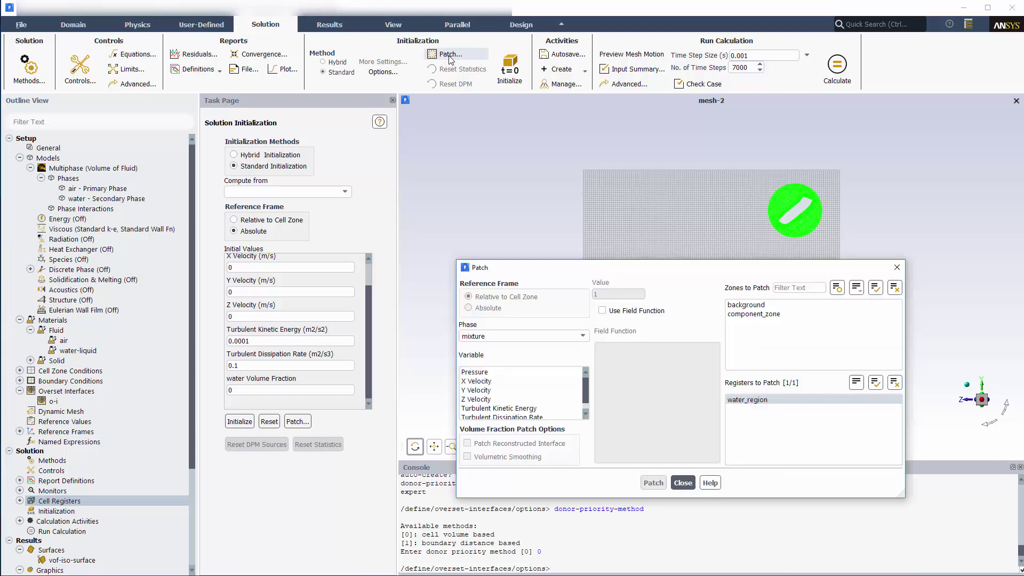
pyautogui.moveTo(587, 260); pyautogui.dragTo(587, 228)
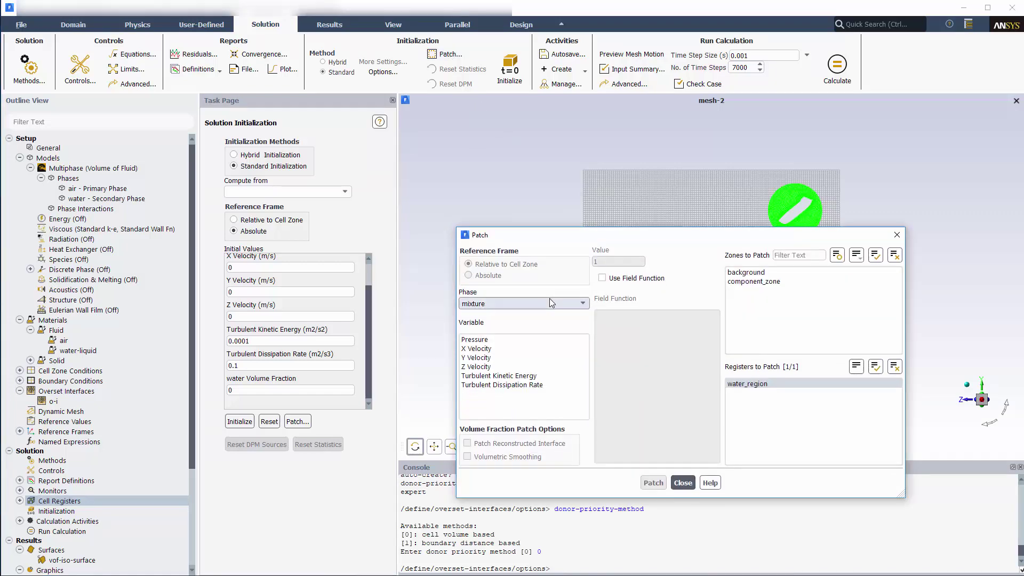
pyautogui.click(551, 303)
pyautogui.click(512, 325)
pyautogui.click(511, 340)
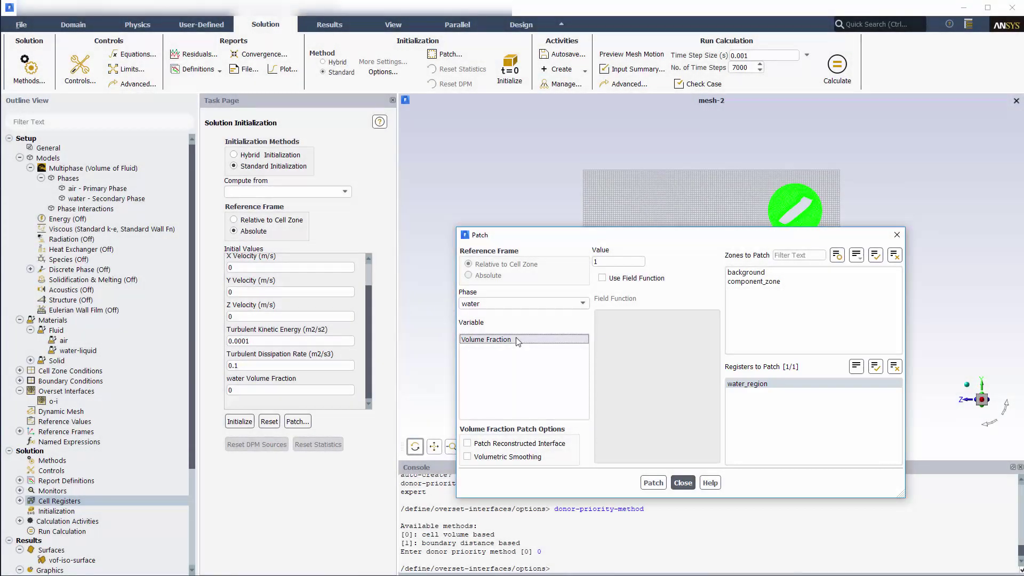
pyautogui.click(653, 481)
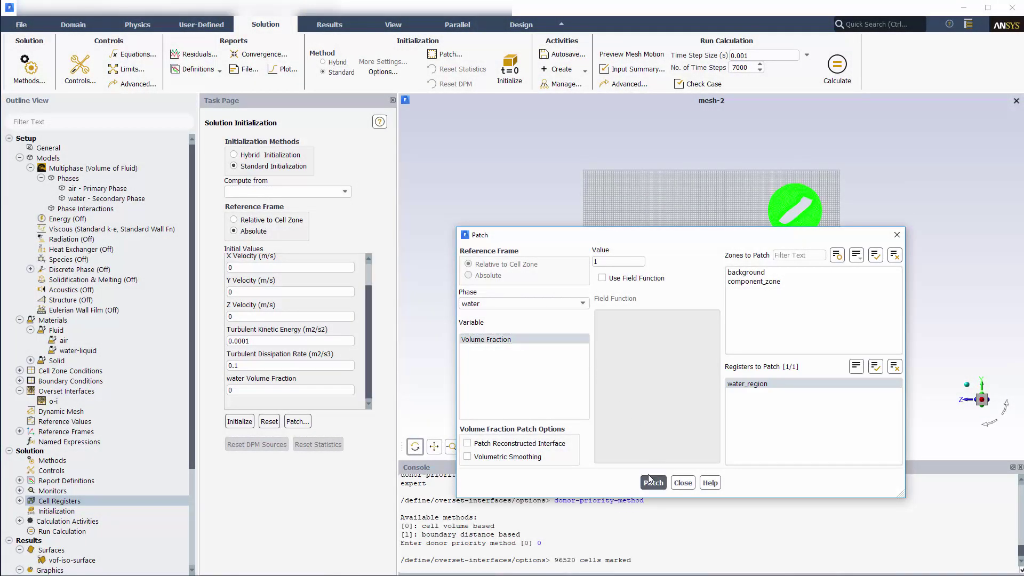
pyautogui.click(683, 482)
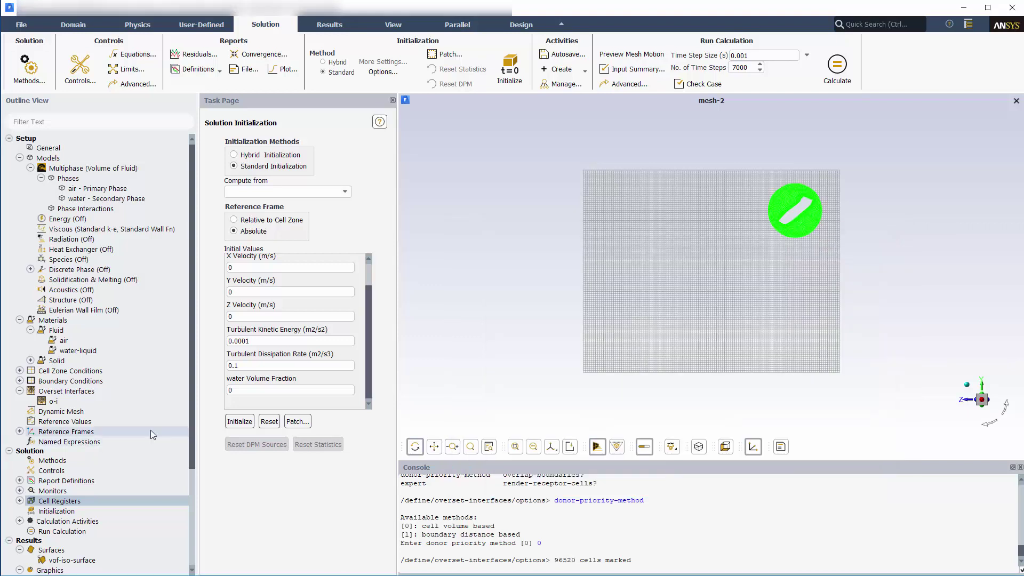
pyautogui.scroll(-4, 151, 430)
# Step: Display the existing contour-vof plot of water volume fraction from Results > Graphics > Contours
pyautogui.doubleClick(60, 491)
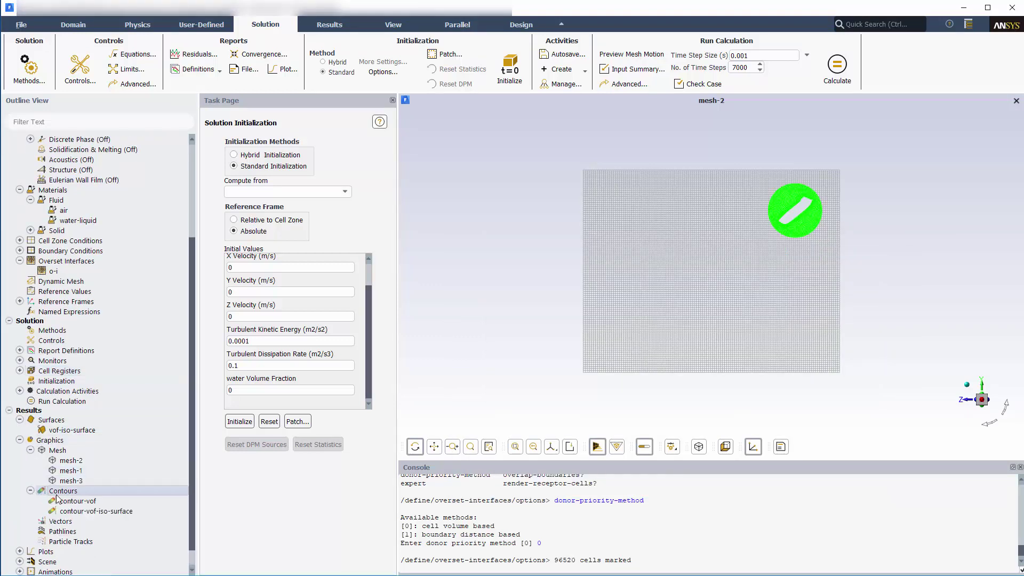
pyautogui.rightClick(58, 500)
pyautogui.click(69, 465)
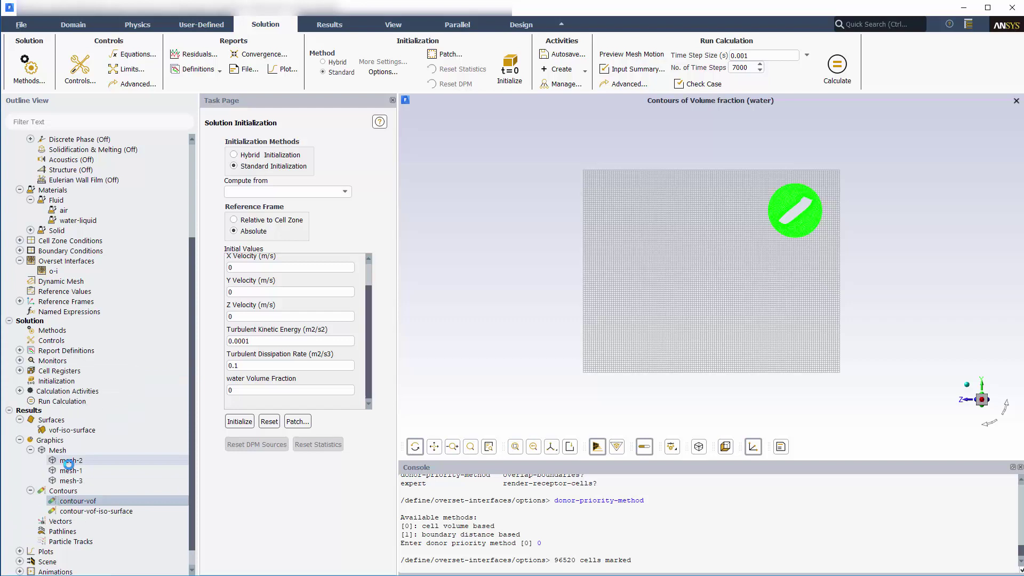